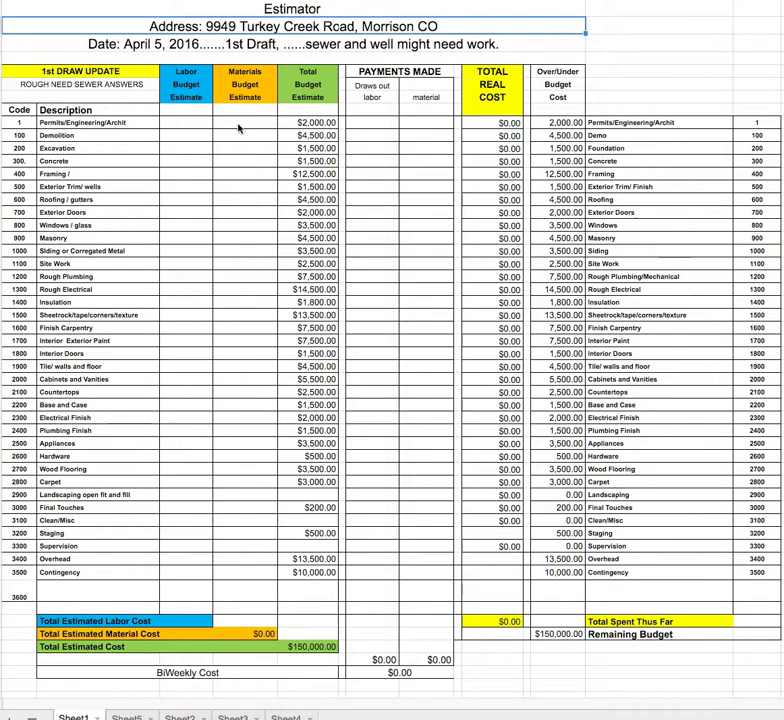
# Set the Demolition line's total budget estimate to $6,500
pyautogui.click(317, 124)
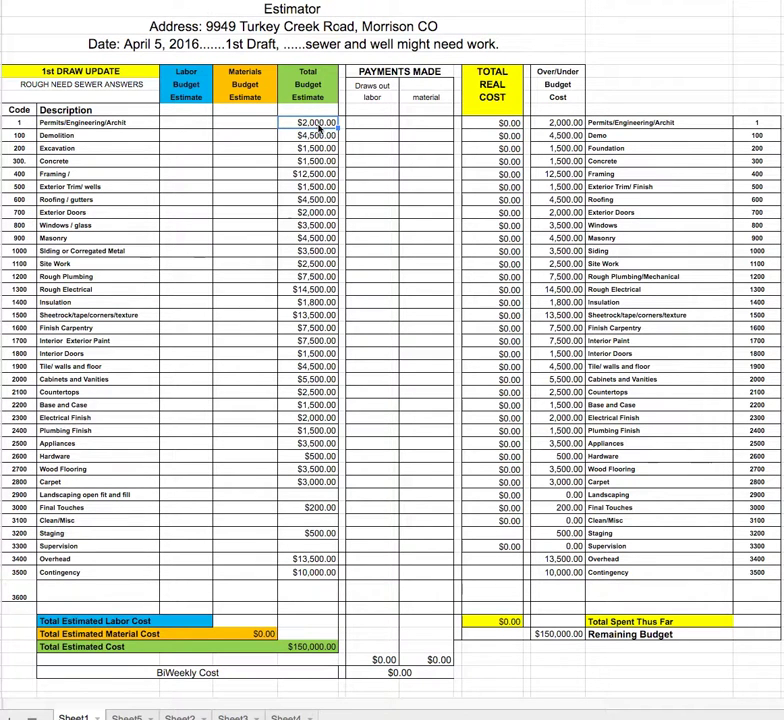
pyautogui.press('Down')
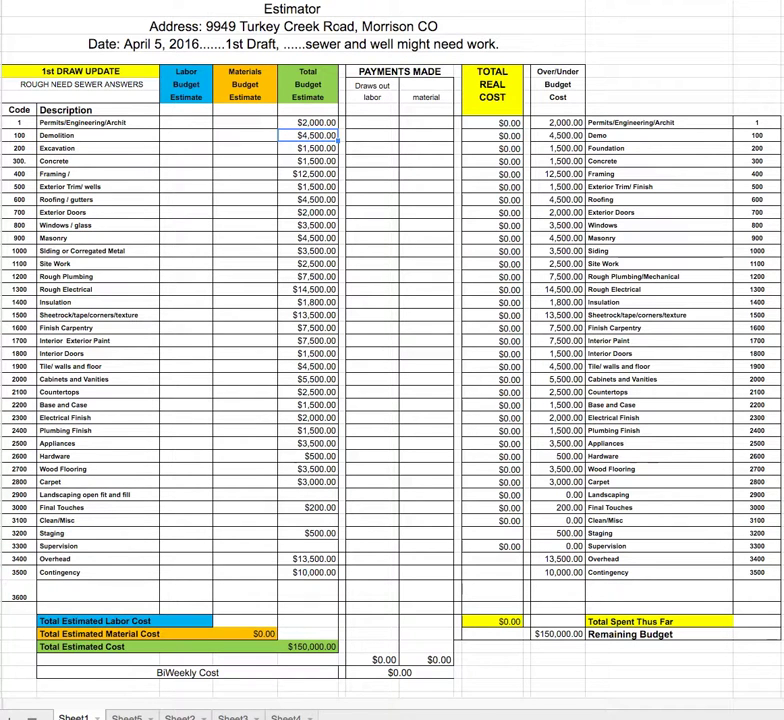
pyautogui.click(315, 148)
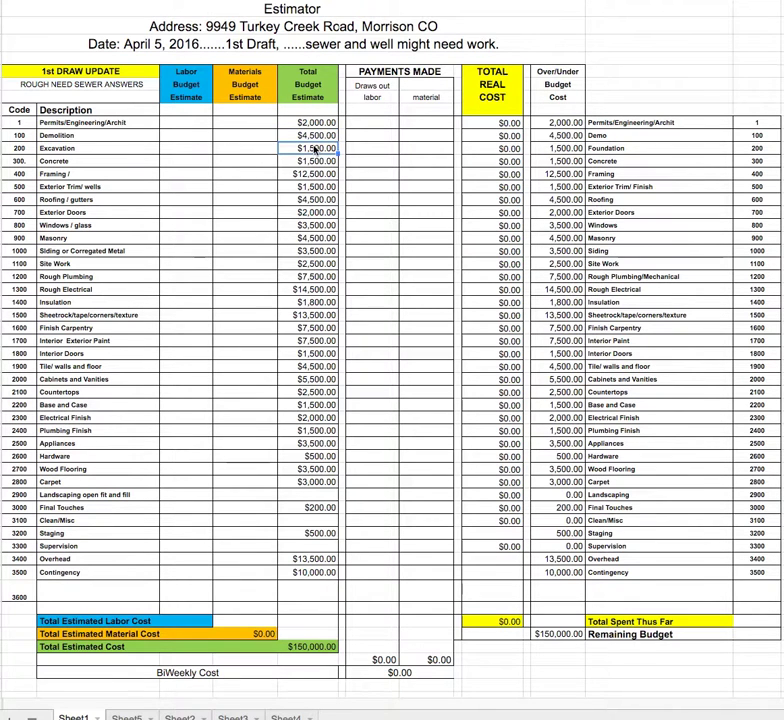
pyautogui.click(311, 137)
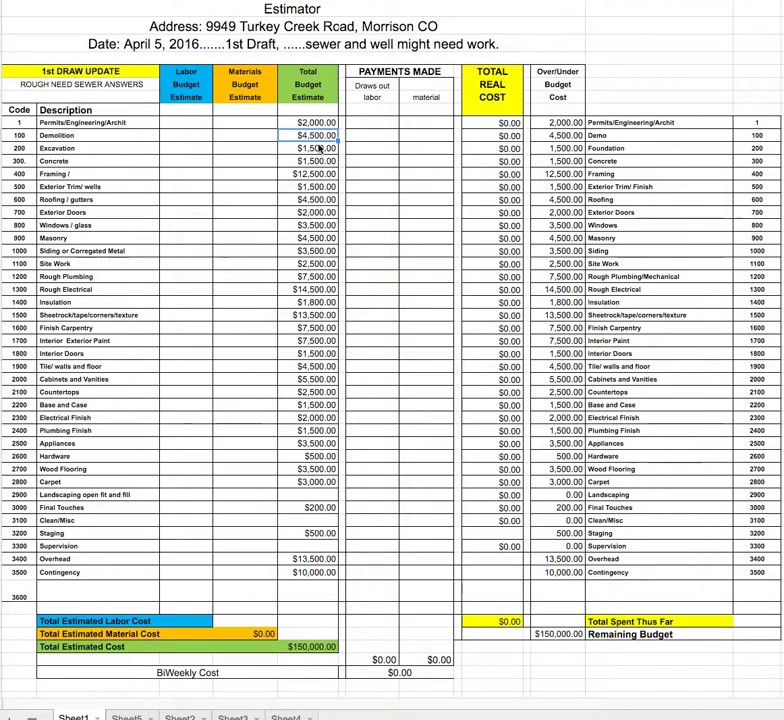
pyautogui.write('6500')
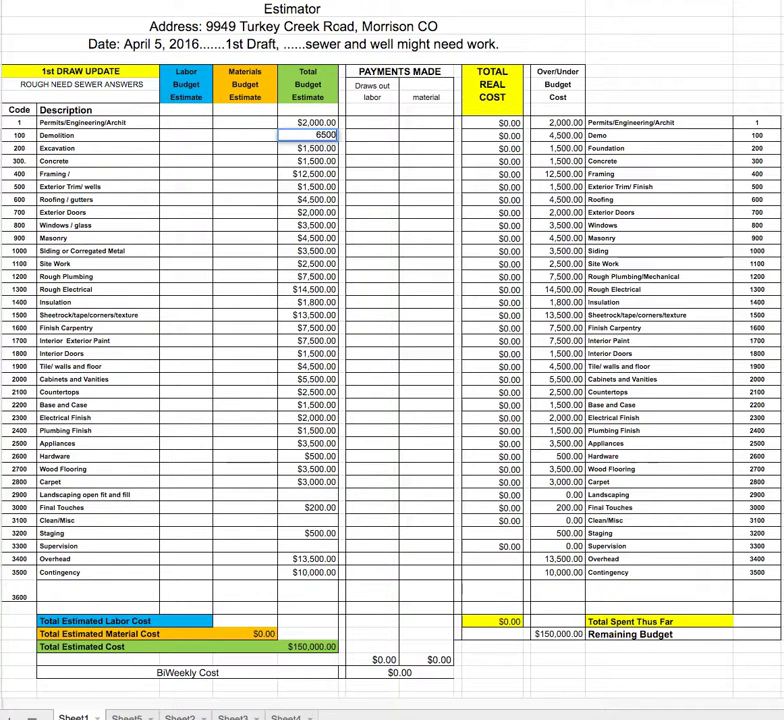
pyautogui.hscroll(5, 392, 350)
pyautogui.scroll(-1, 392, 350)
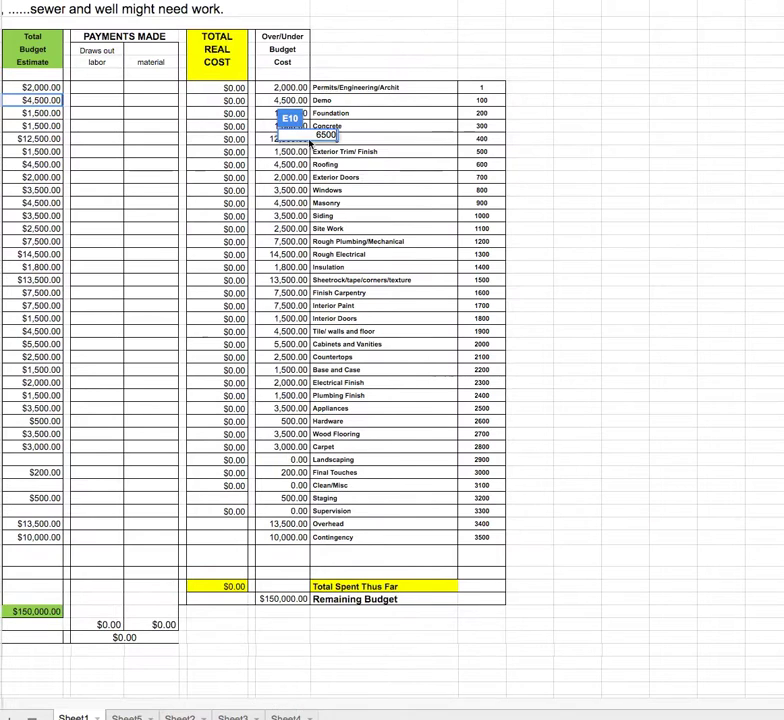
pyautogui.click(35, 123)
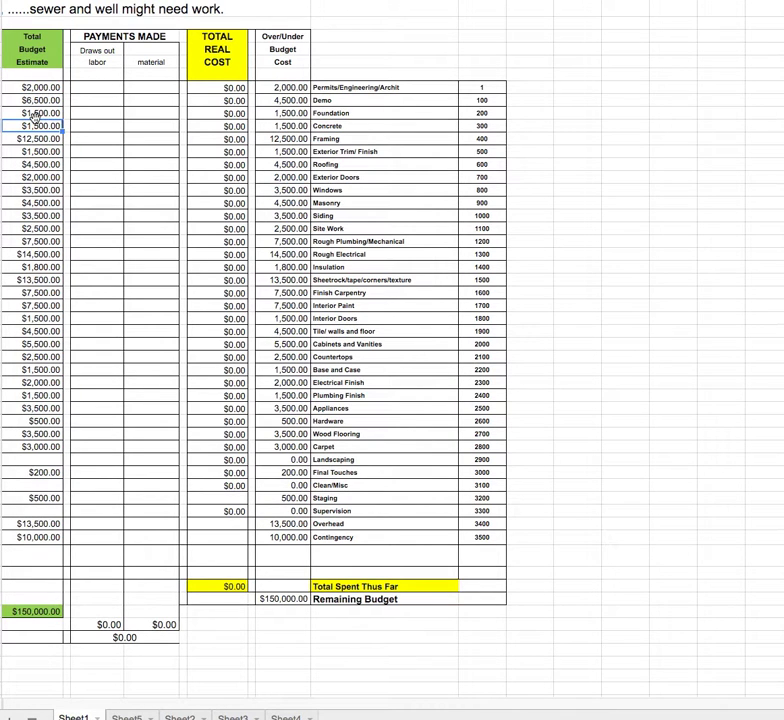
pyautogui.hscroll(-5, 35, 118)
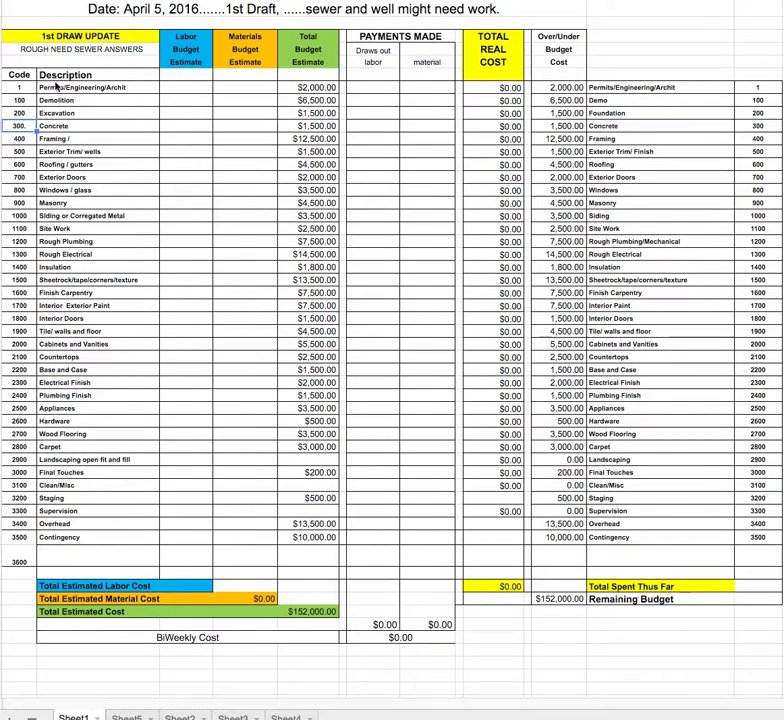
# Review the budget estimates line by line from Excavation through Masonry
pyautogui.click(325, 117)
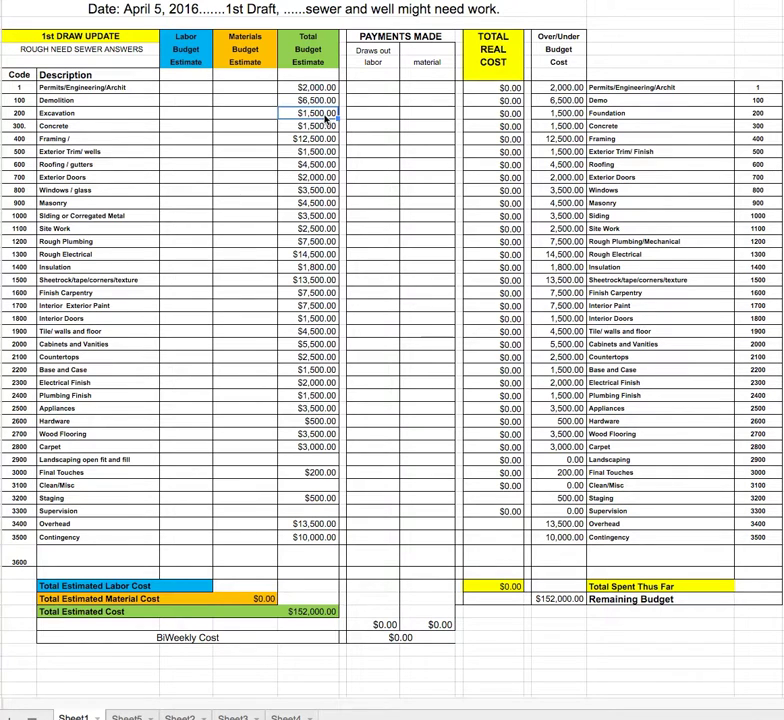
pyautogui.click(320, 129)
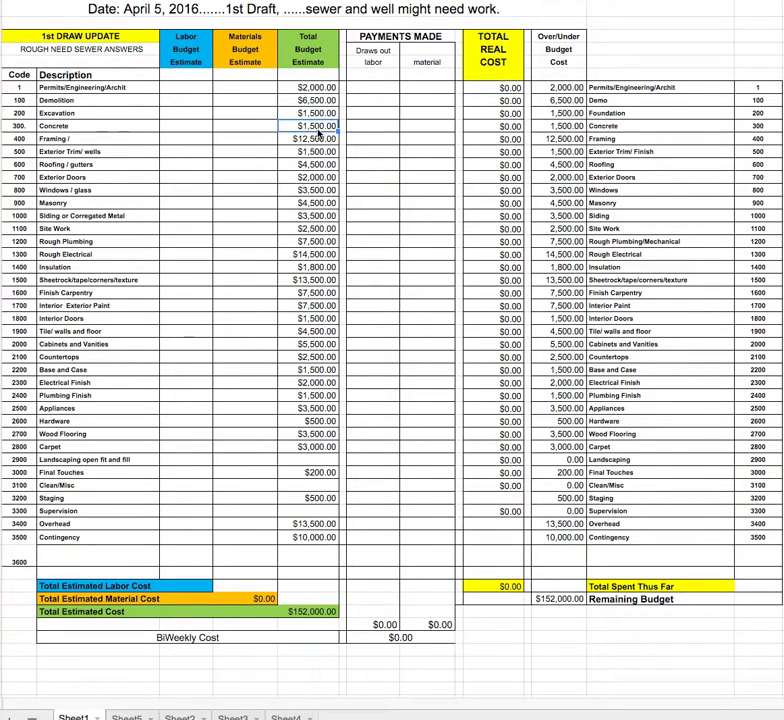
pyautogui.hscroll(5, 322, 132)
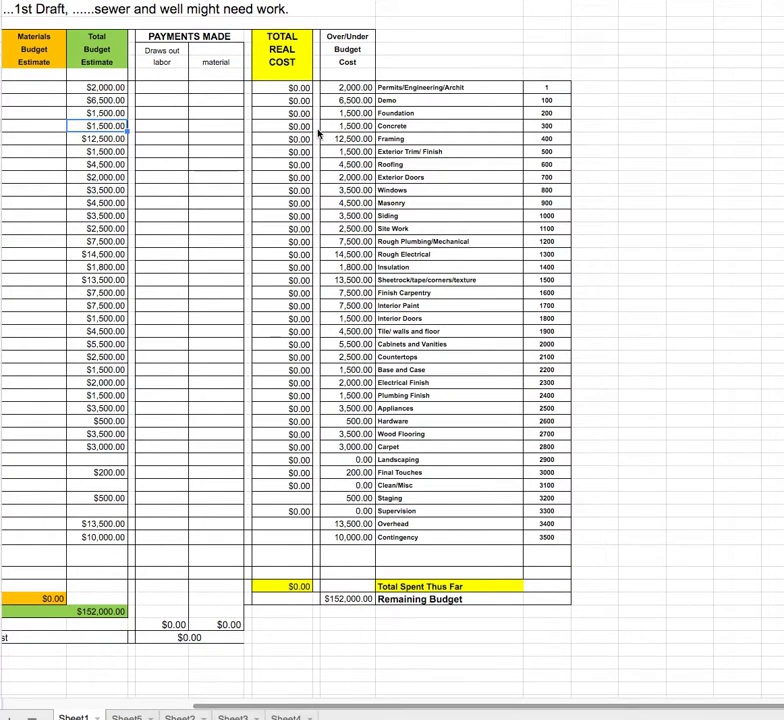
pyautogui.hscroll(-5, 100, 185)
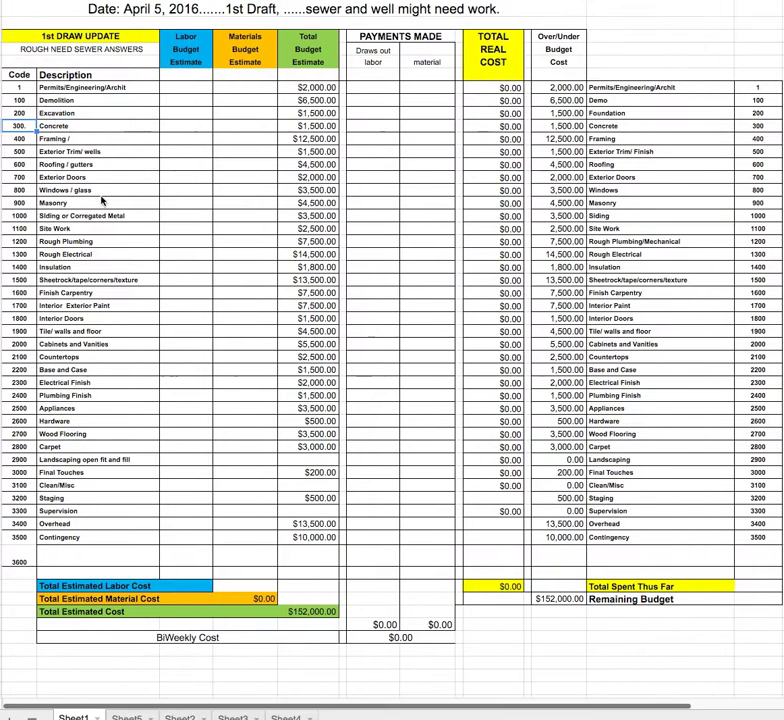
pyautogui.click(100, 138)
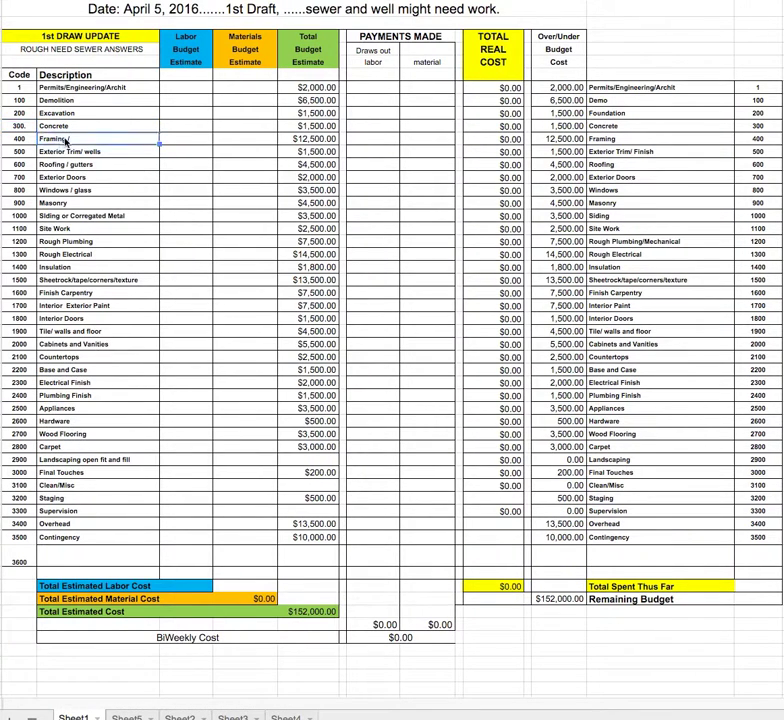
pyautogui.click(95, 154)
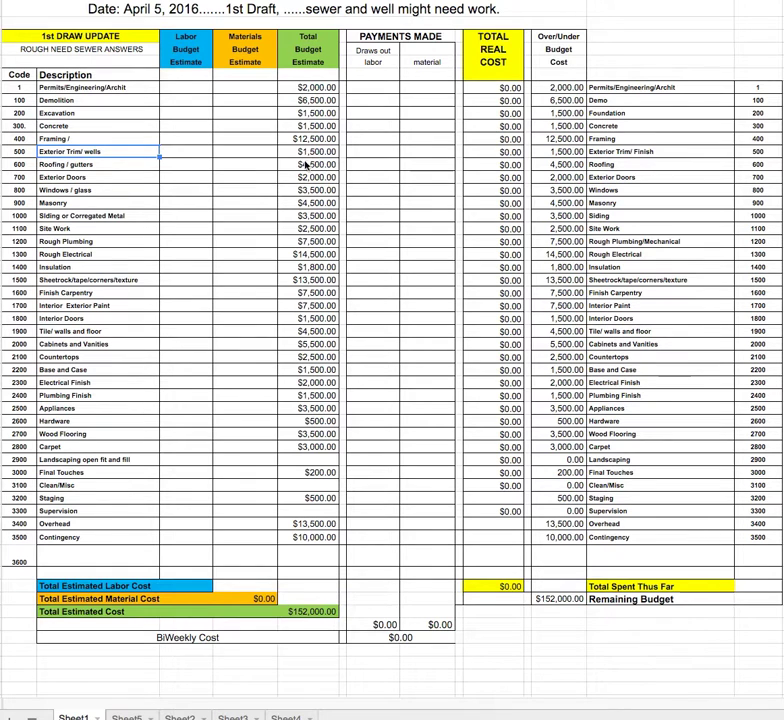
pyautogui.click(72, 167)
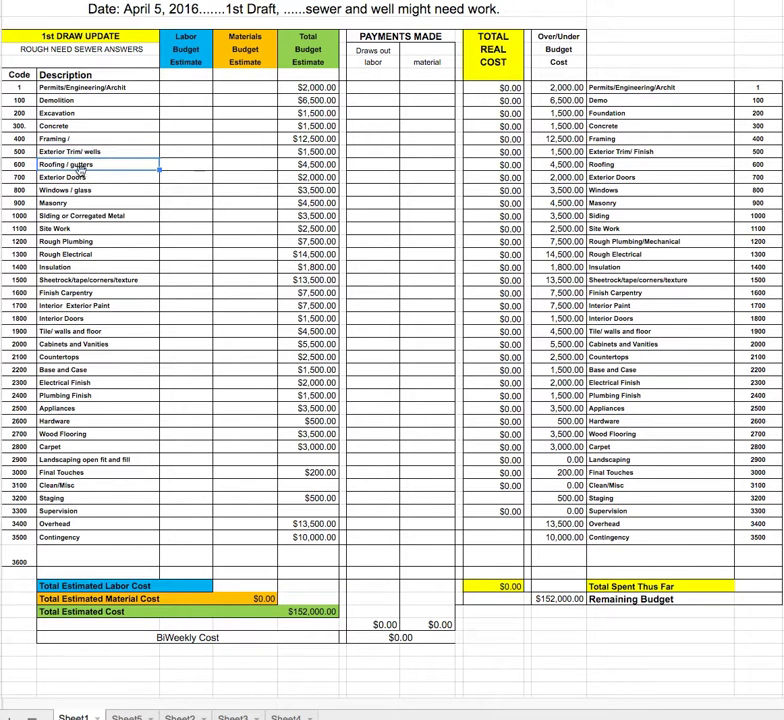
pyautogui.click(316, 168)
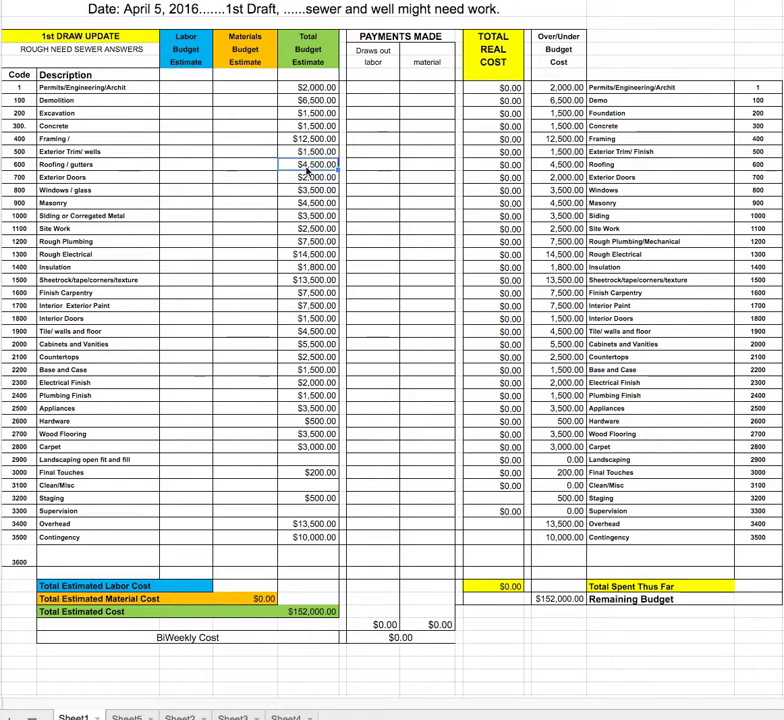
pyautogui.click(314, 177)
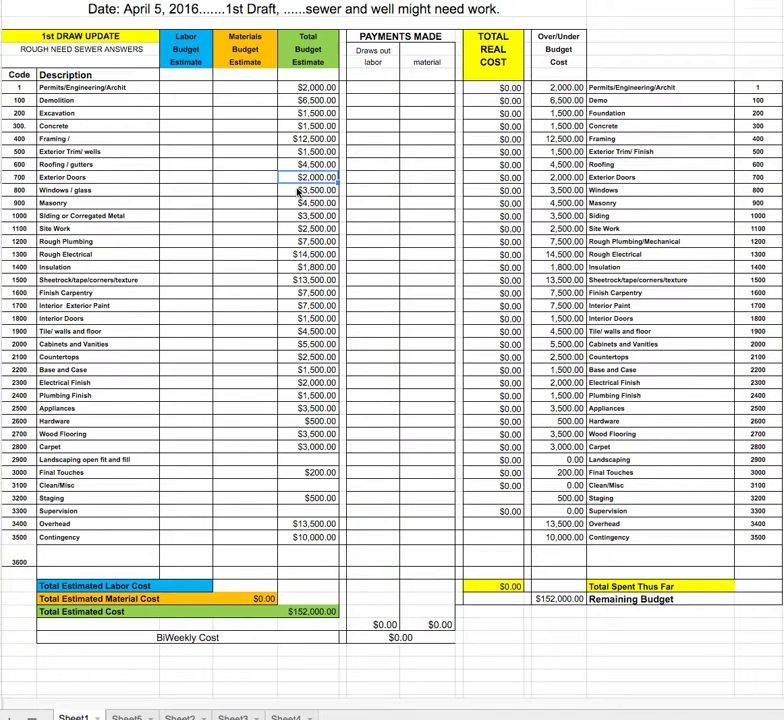
pyautogui.click(300, 191)
pyautogui.click(316, 204)
# Change the code 1000 description to "Siding or lap siding", replacing the corrugated metal wording
pyautogui.click(88, 218)
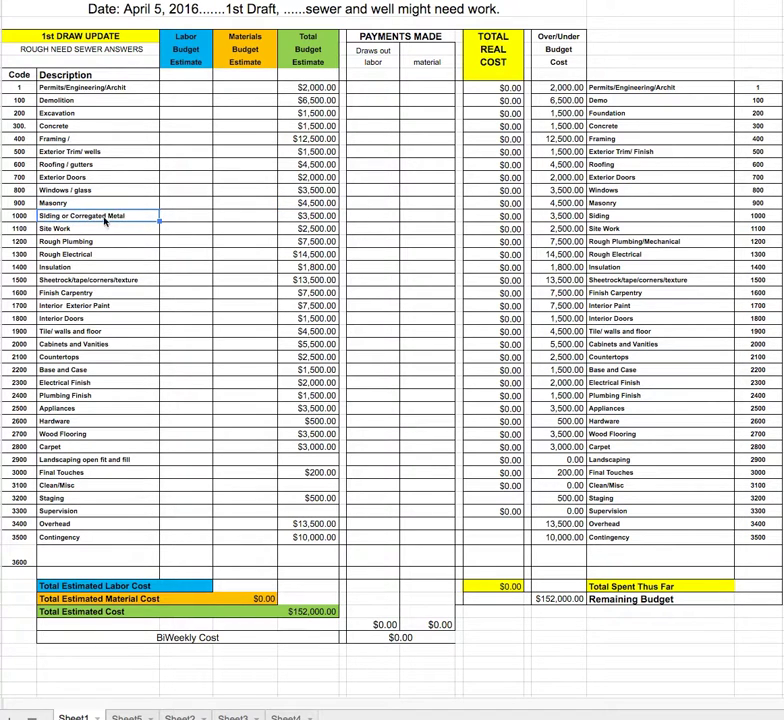
pyautogui.doubleClick(130, 218)
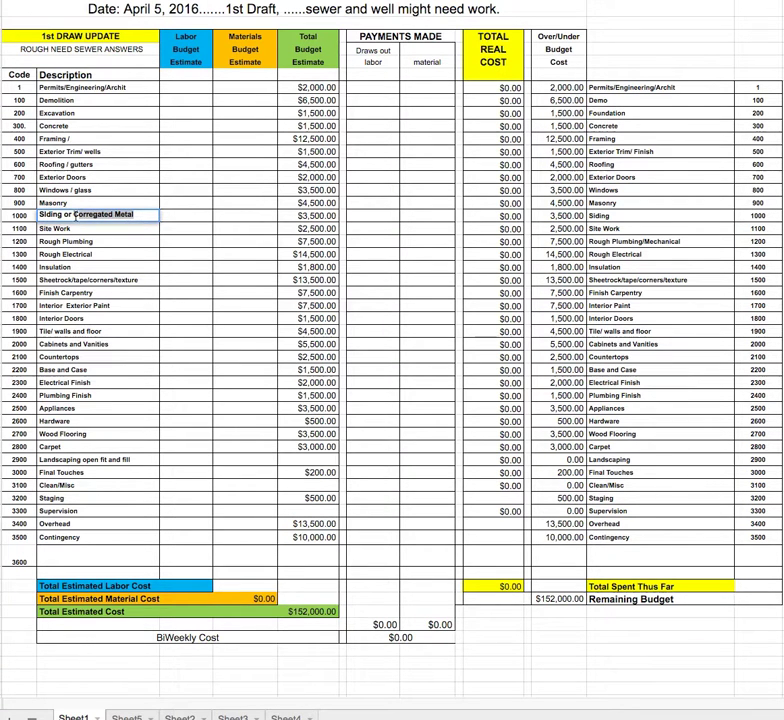
pyautogui.press('BackSpace')
pyautogui.write('lap siding')
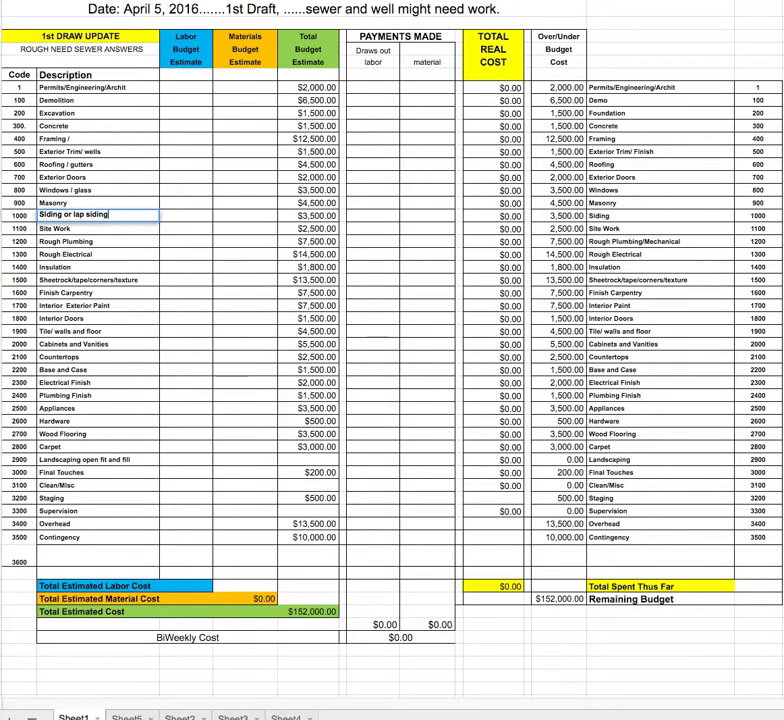
pyautogui.press('Return')
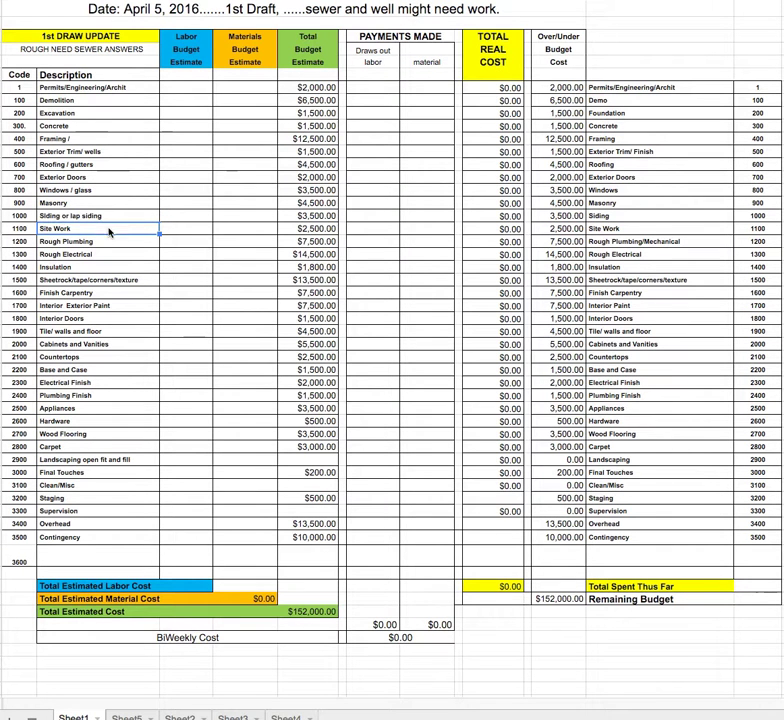
# Check the Site Work, Concrete and Rough Plumbing estimates and set the Rough Electrical total budget estimate to $19,500
pyautogui.click(302, 229)
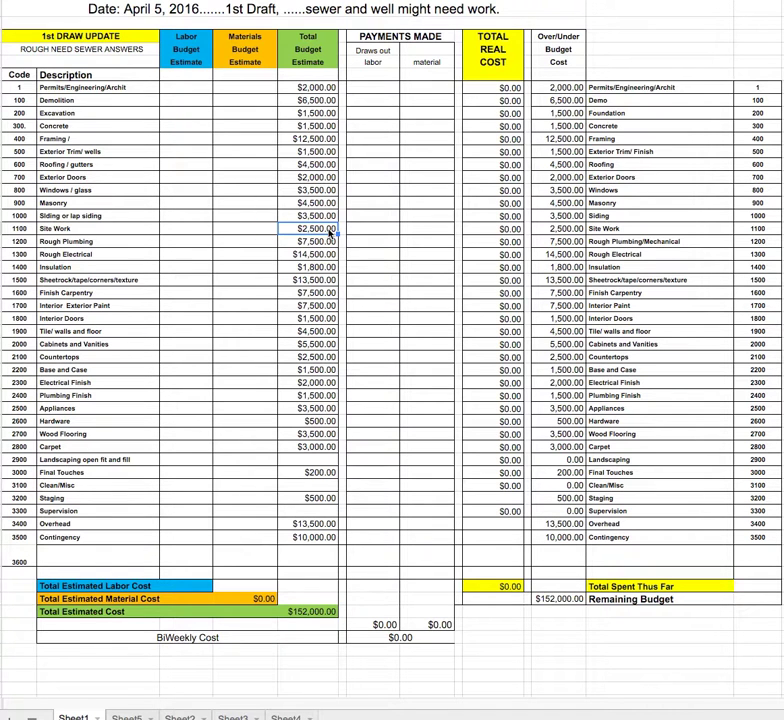
pyautogui.scroll(2, 350, 230)
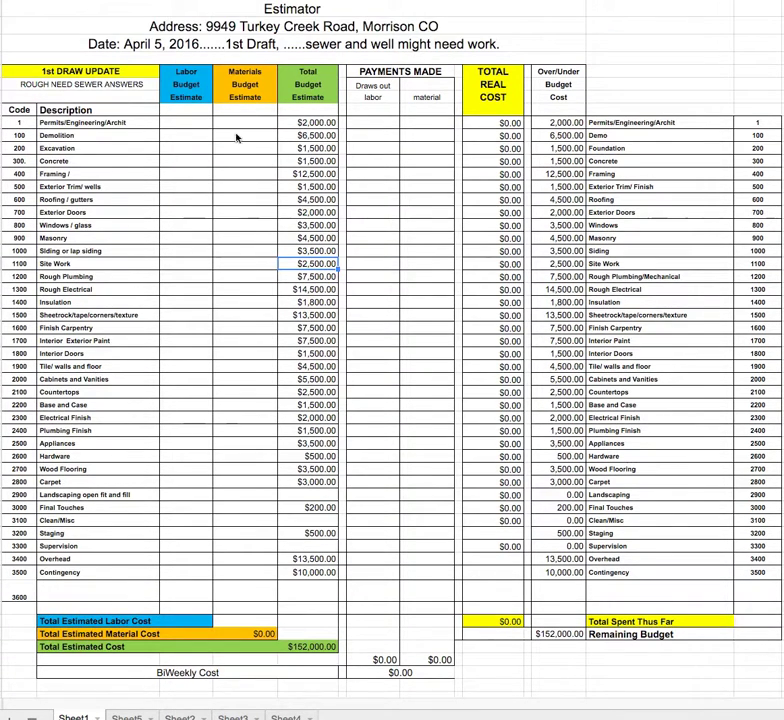
pyautogui.click(316, 160)
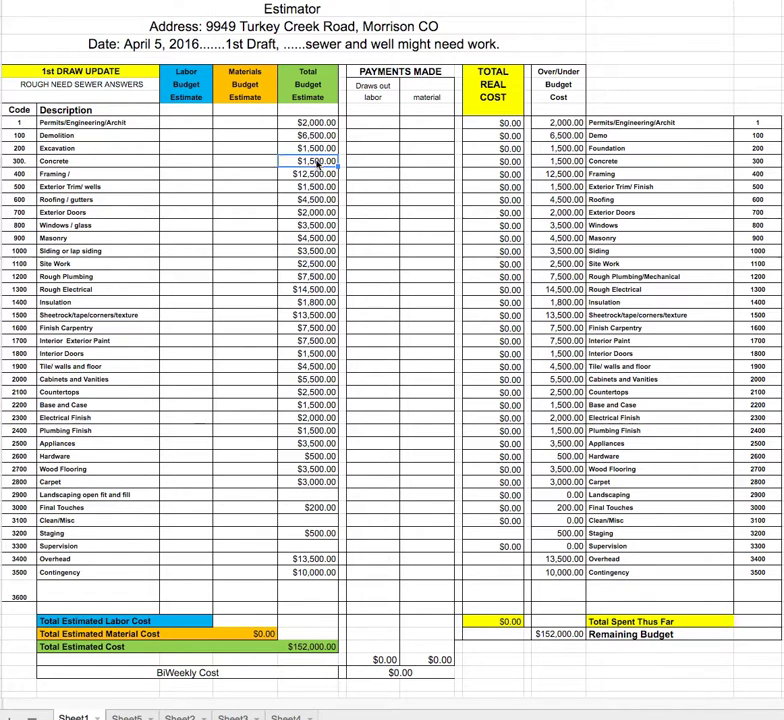
pyautogui.click(318, 264)
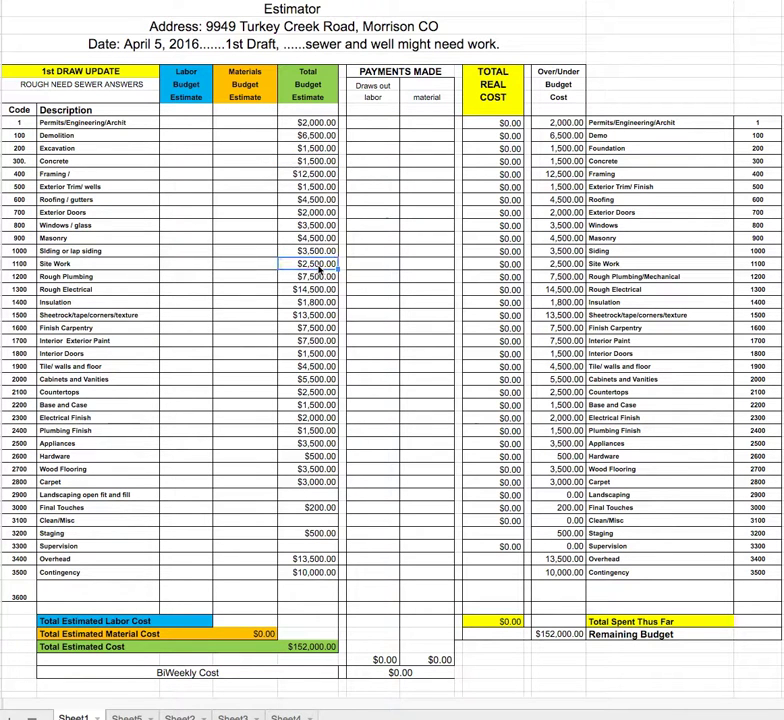
pyautogui.click(316, 277)
pyautogui.click(310, 288)
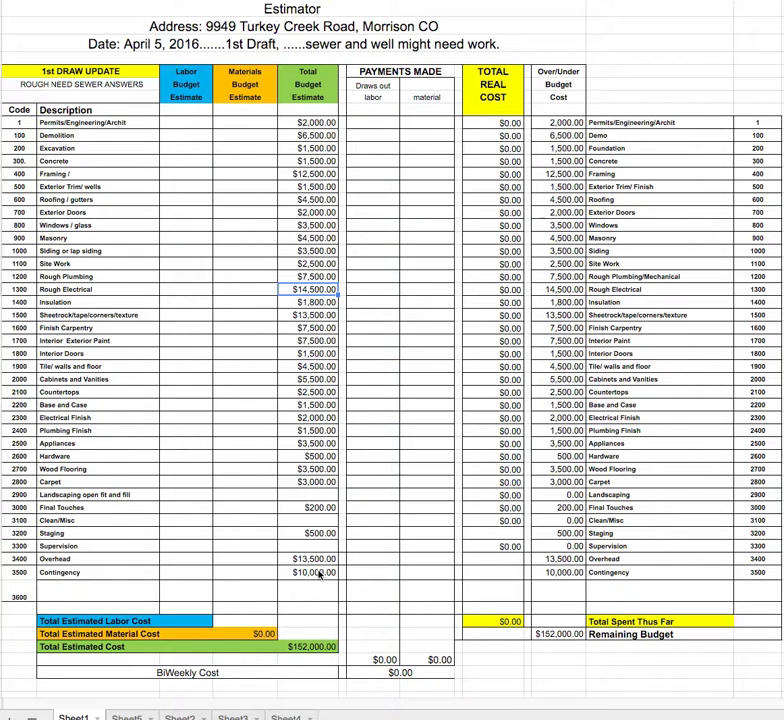
pyautogui.doubleClick(316, 289)
pyautogui.press('BackSpace')
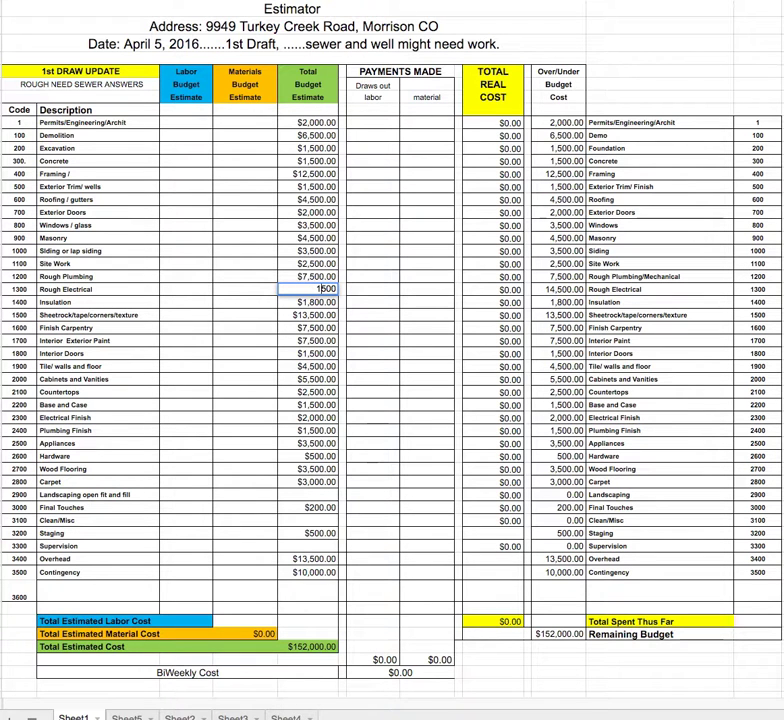
pyautogui.write('9')
# Reduce the Contingency line's total budget estimate to $5,000
pyautogui.click(306, 573)
pyautogui.doubleClick(306, 573)
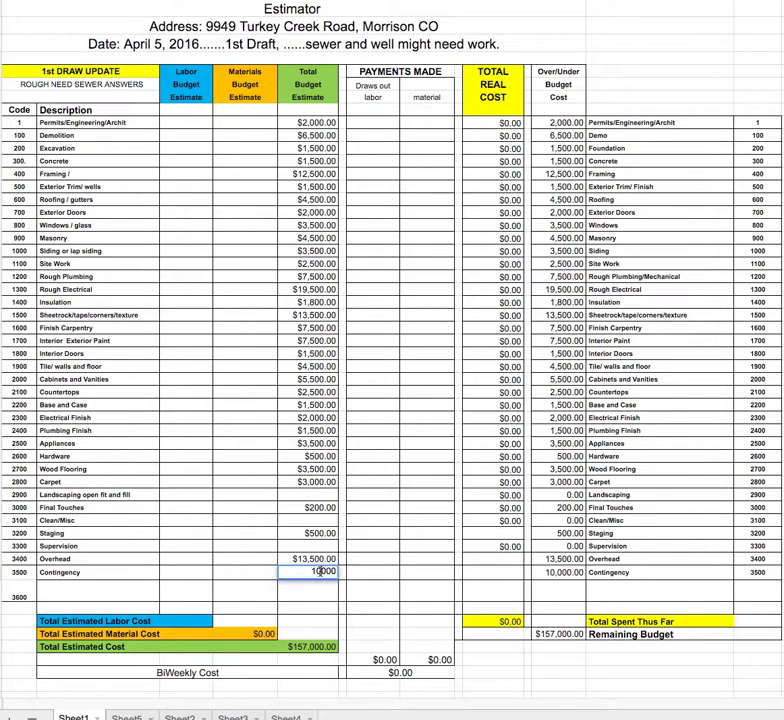
pyautogui.write('5')
pyautogui.click(255, 225)
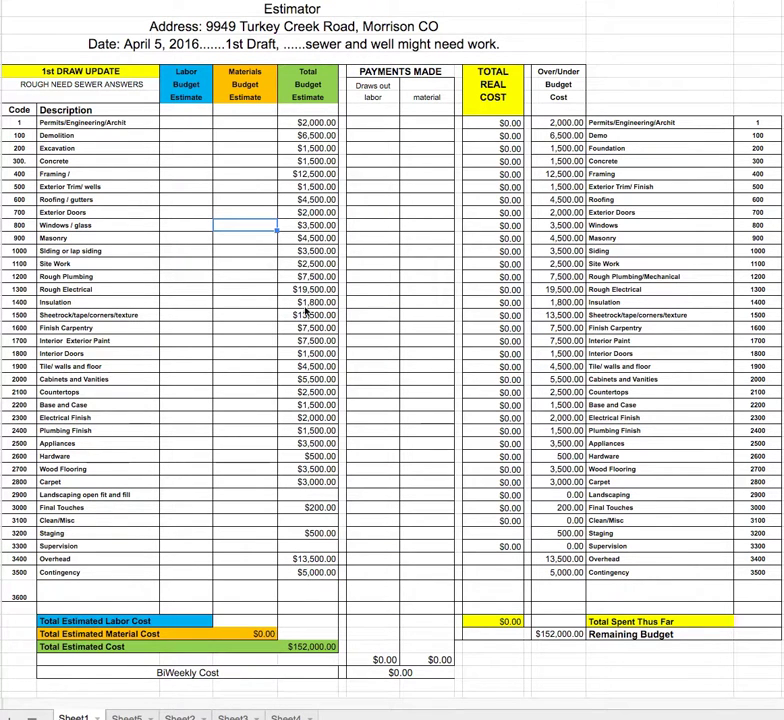
# Set the Insulation line's total budget estimate to $4,500
pyautogui.click(307, 304)
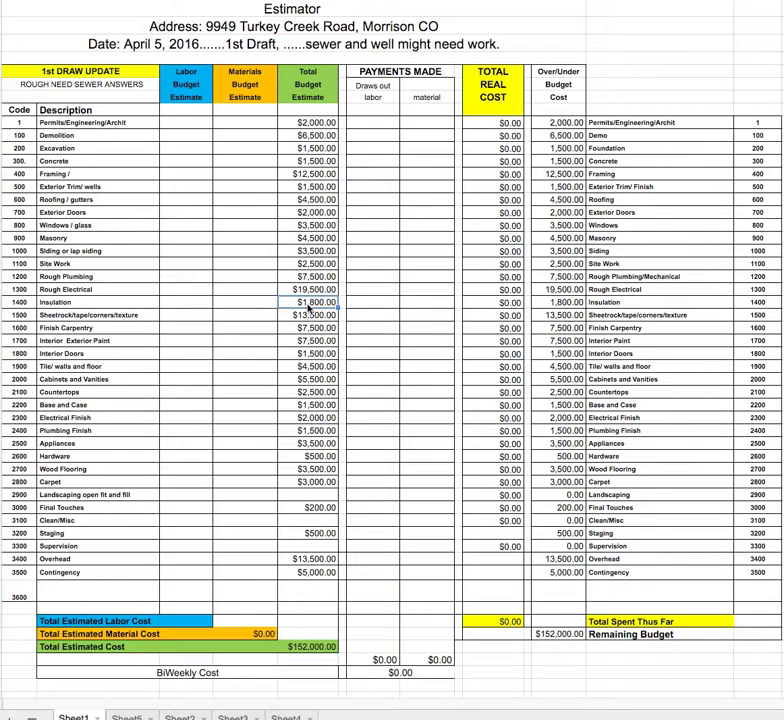
pyautogui.click(309, 319)
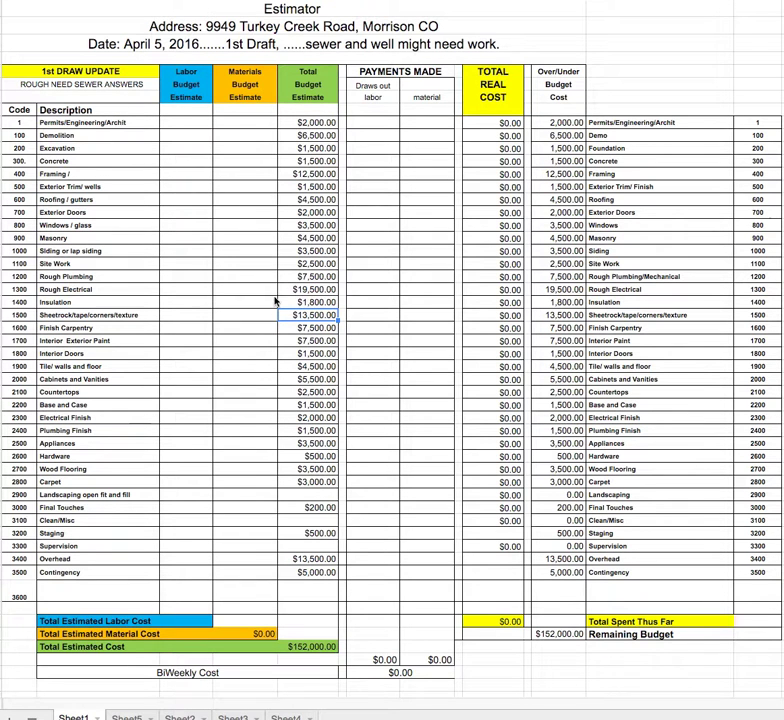
pyautogui.doubleClick(307, 304)
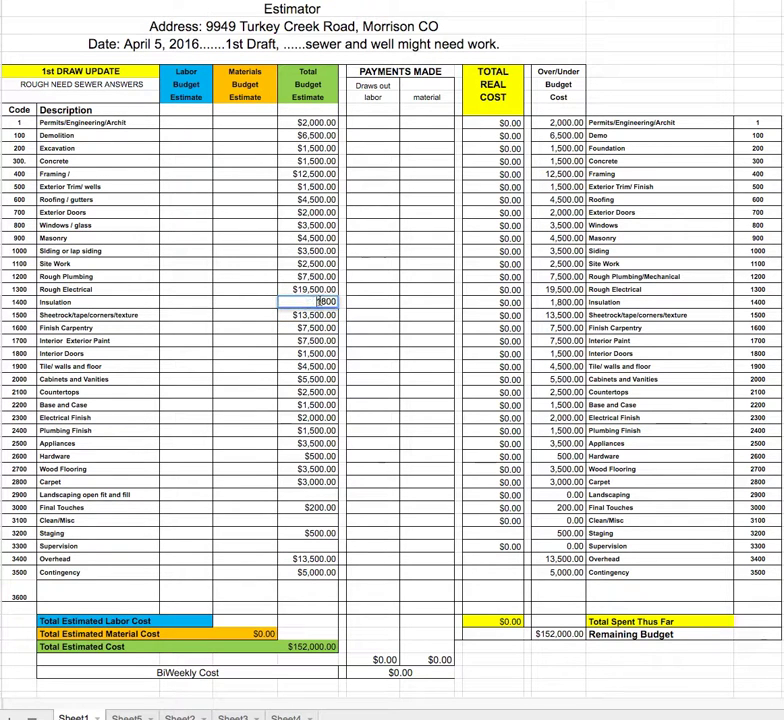
pyautogui.press('BackSpace')
pyautogui.press('BackSpace')
pyautogui.press('BackSpace')
pyautogui.press('BackSpace')
pyautogui.write('4500')
pyautogui.press('Return')
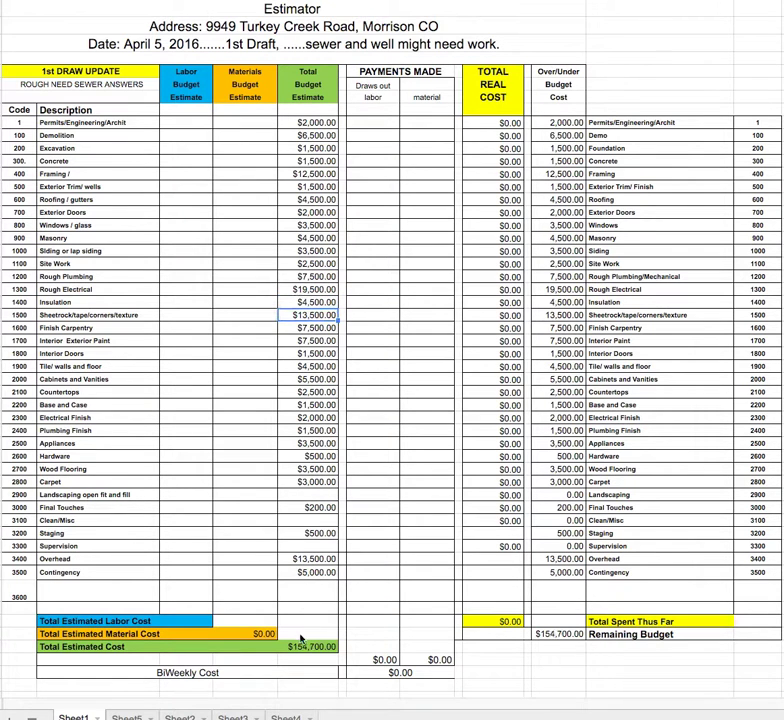
# Set the Contingency line's total budget estimate to $1,000
pyautogui.click(310, 573)
pyautogui.doubleClick(310, 573)
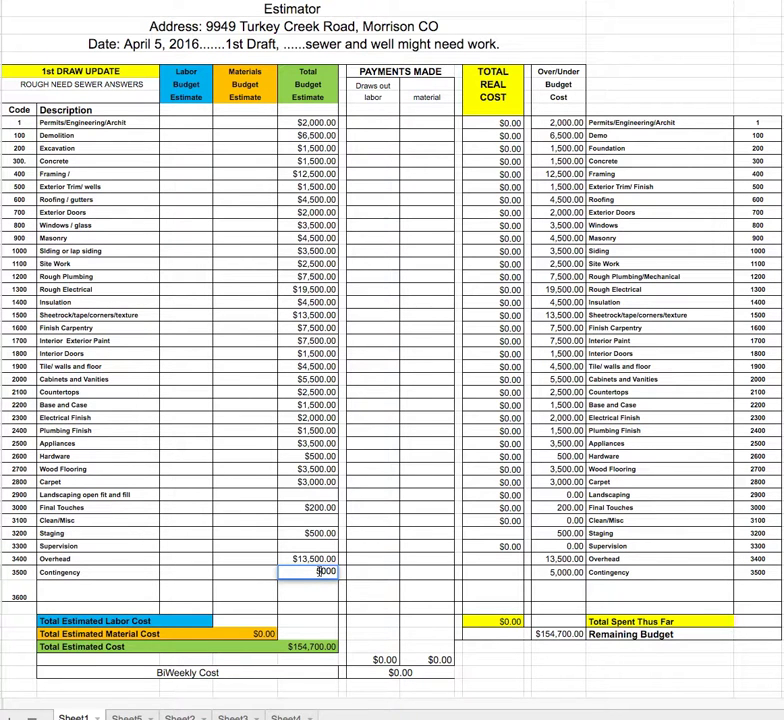
pyautogui.click(310, 507)
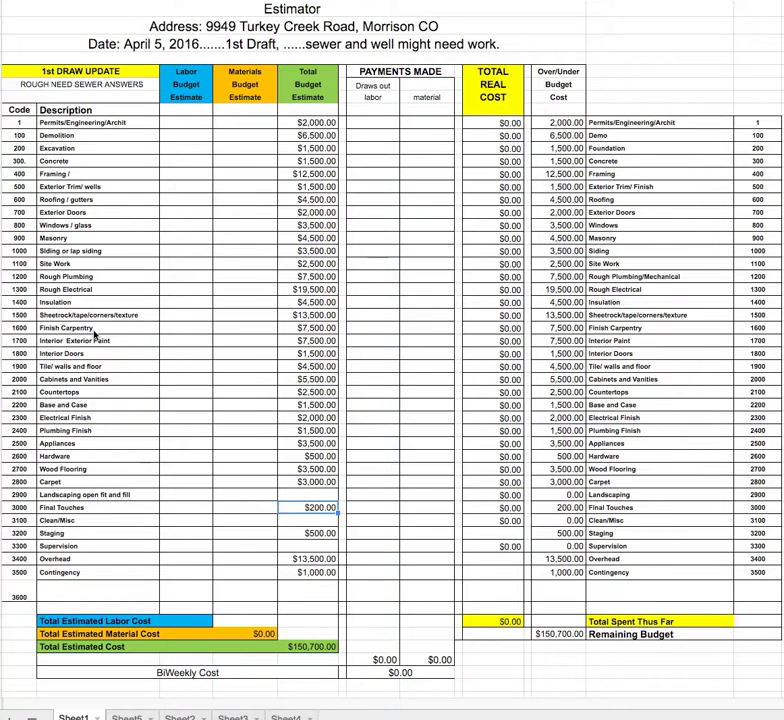
# Review the total budget estimates line by line from Finish Carpentry down to Staging
pyautogui.click(310, 329)
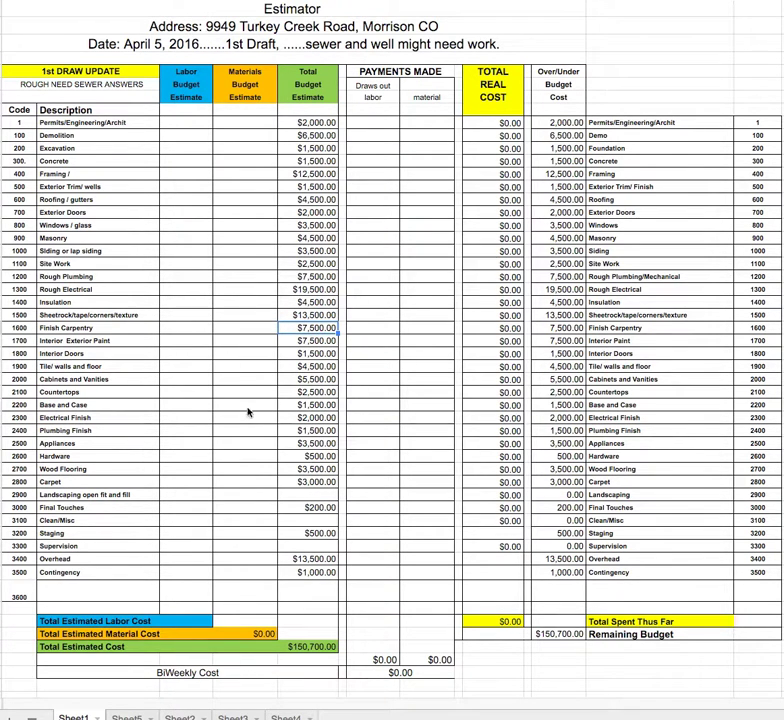
pyautogui.click(307, 344)
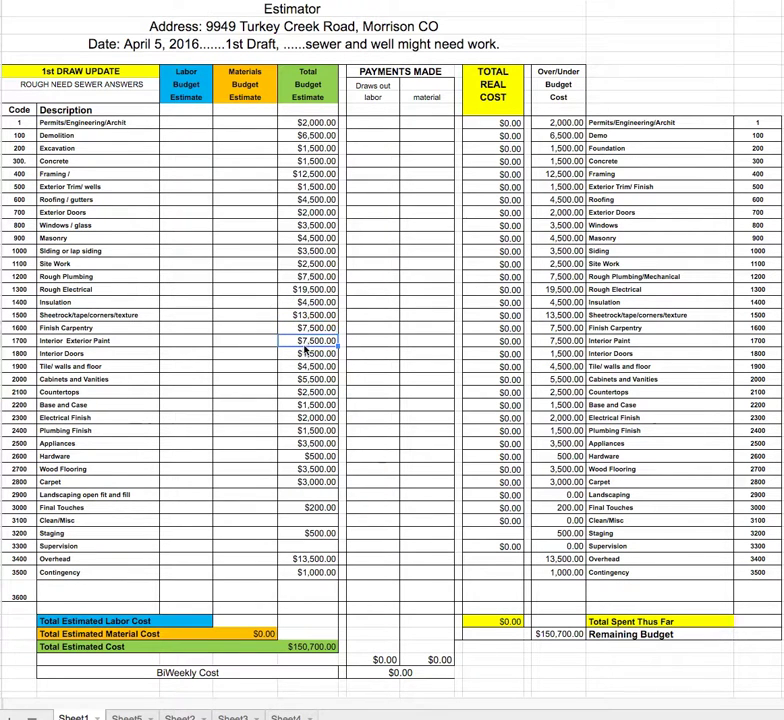
pyautogui.press('Down')
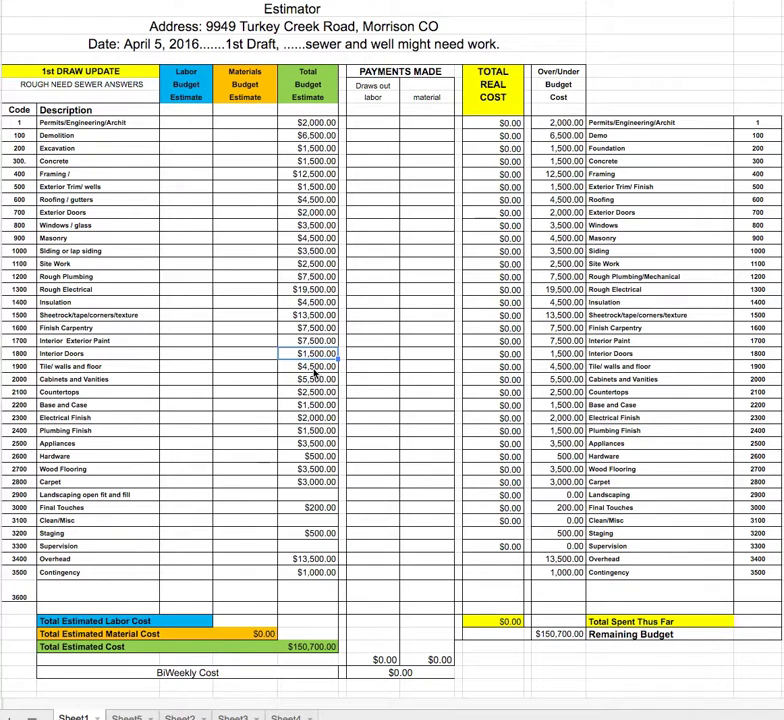
pyautogui.click(314, 368)
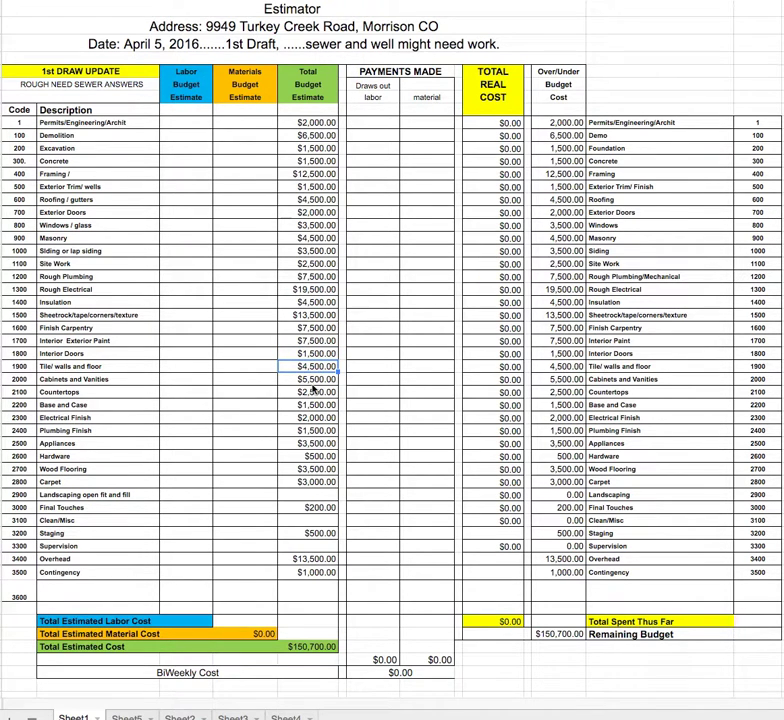
pyautogui.click(312, 383)
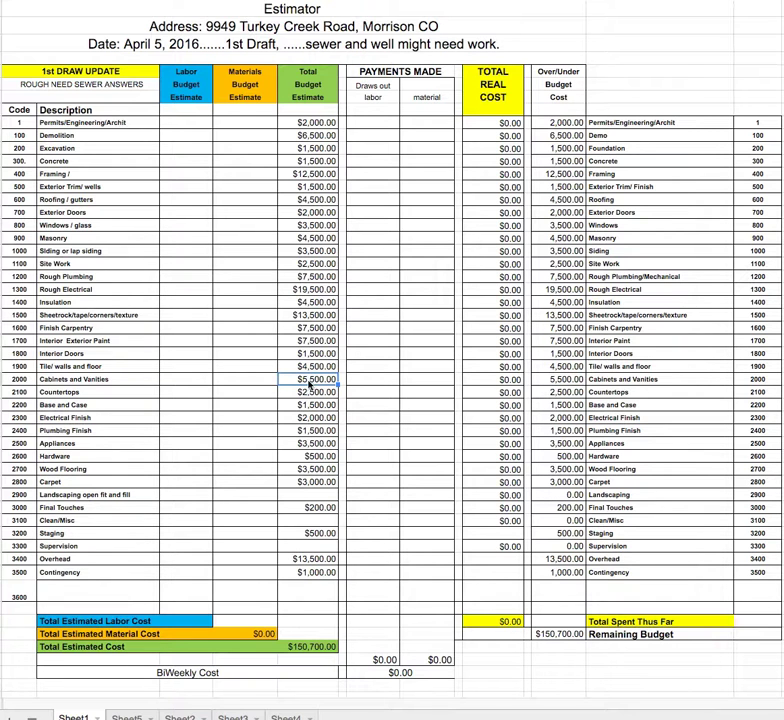
pyautogui.click(298, 394)
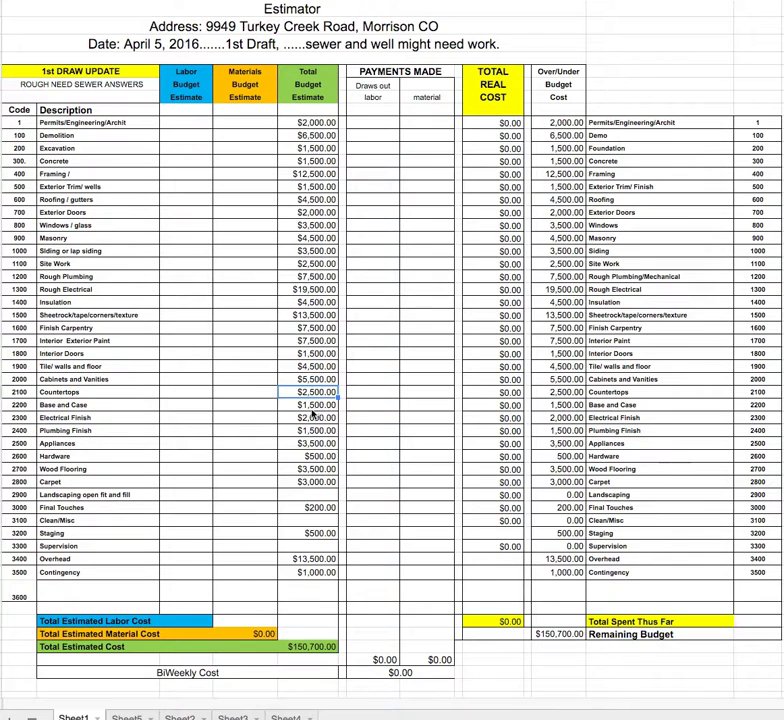
pyautogui.click(313, 406)
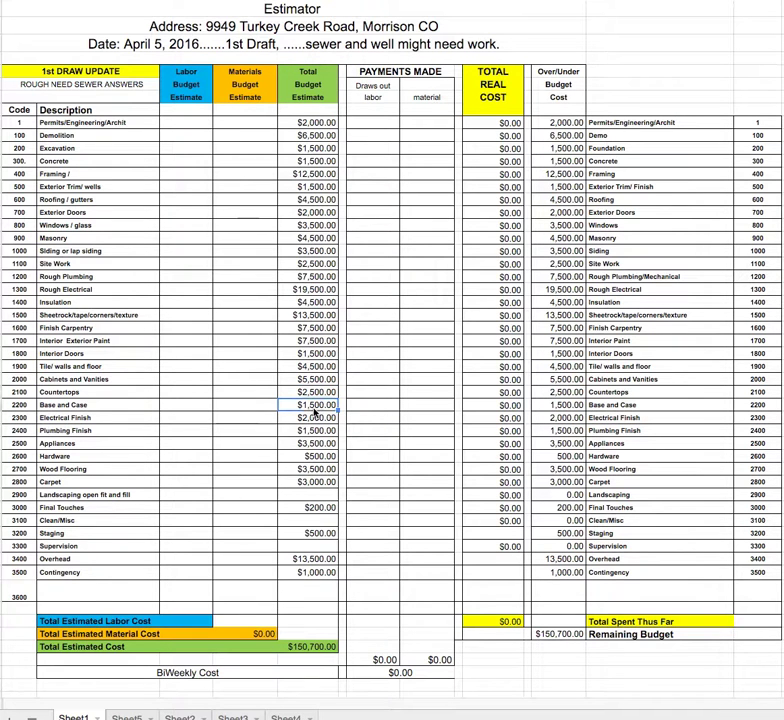
pyautogui.click(300, 417)
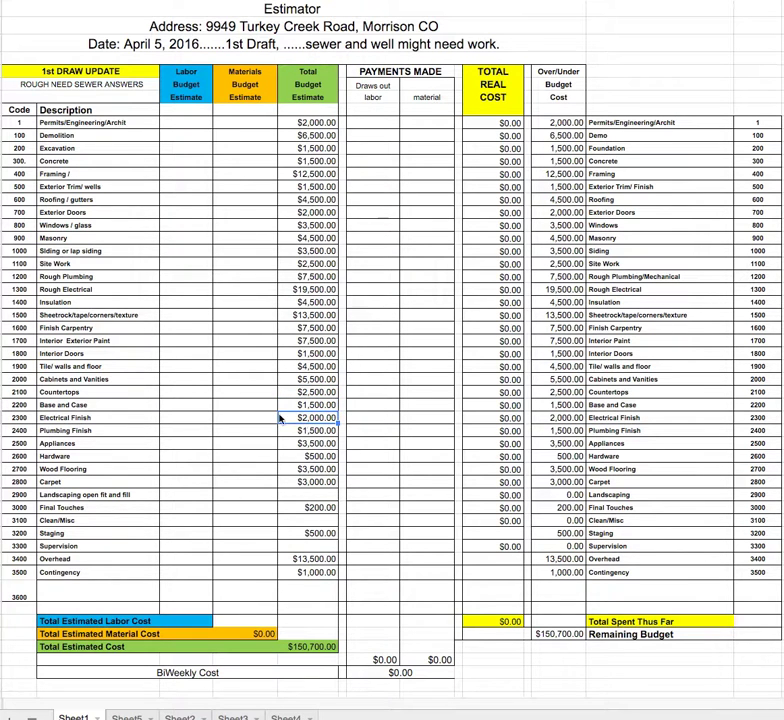
pyautogui.click(322, 432)
pyautogui.click(322, 446)
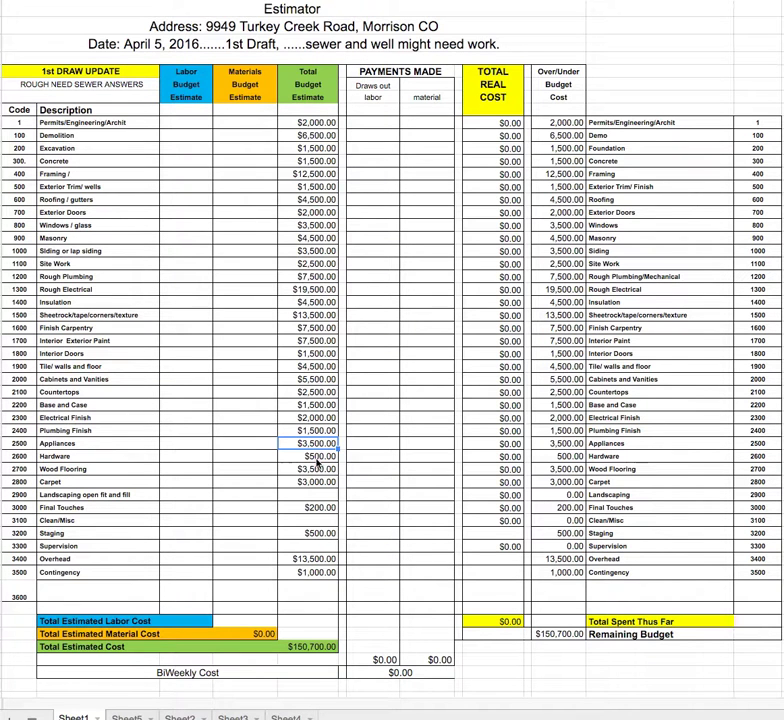
pyautogui.click(317, 460)
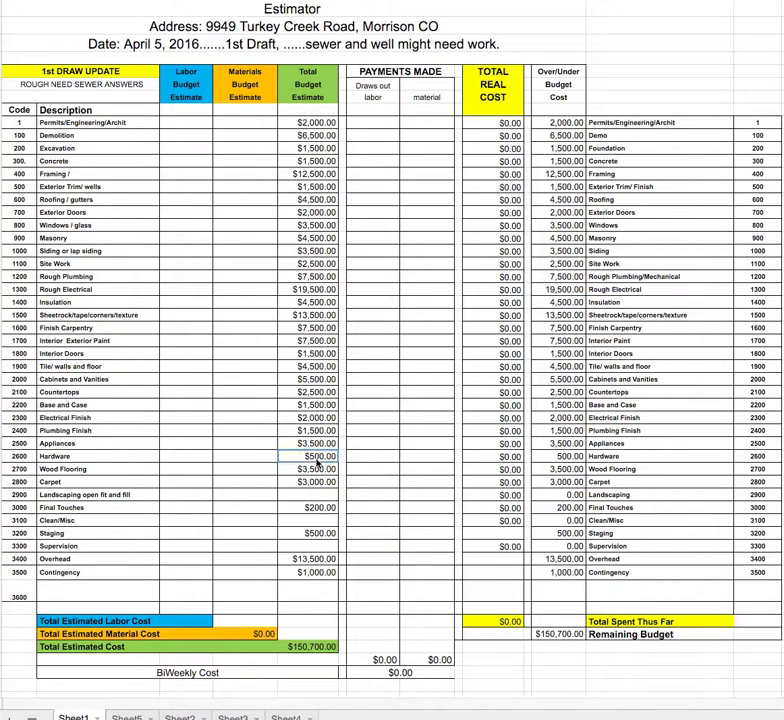
pyautogui.click(315, 471)
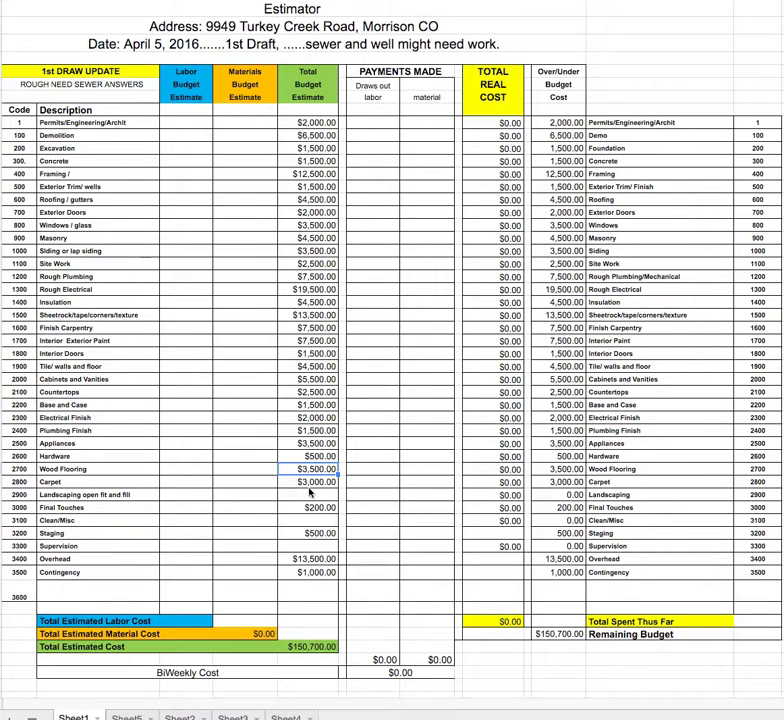
pyautogui.click(320, 484)
pyautogui.click(318, 509)
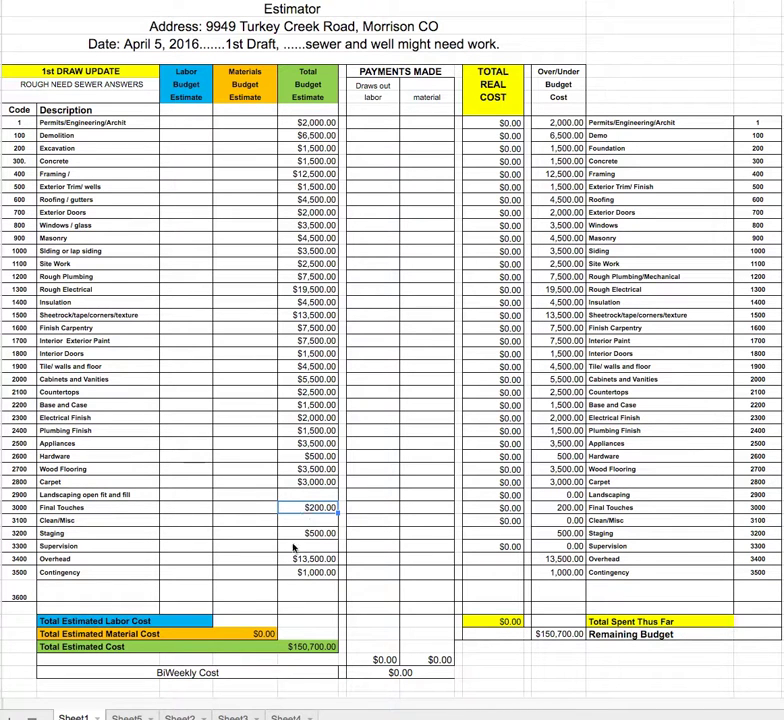
pyautogui.click(318, 535)
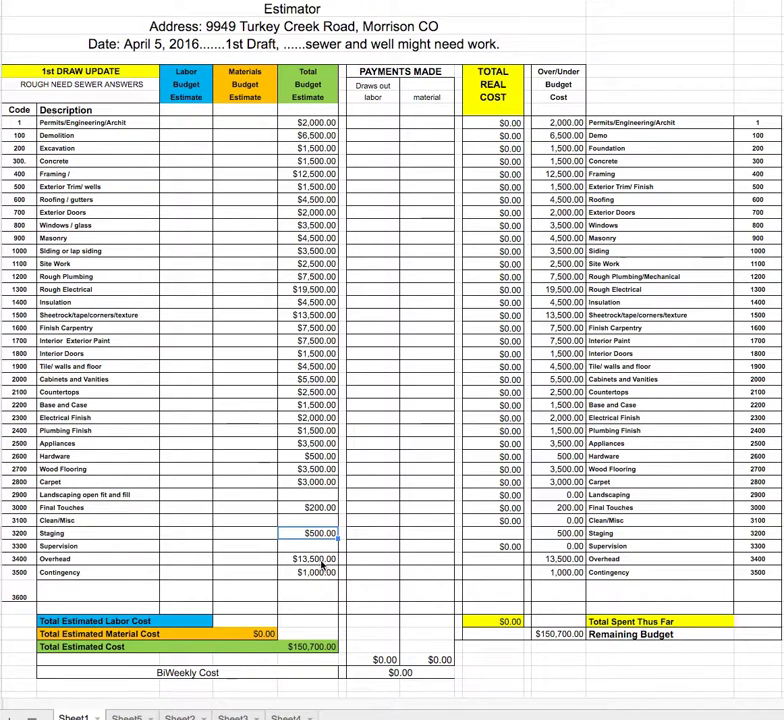
# Set the Overhead line's total budget estimate to $12,800
pyautogui.click(320, 562)
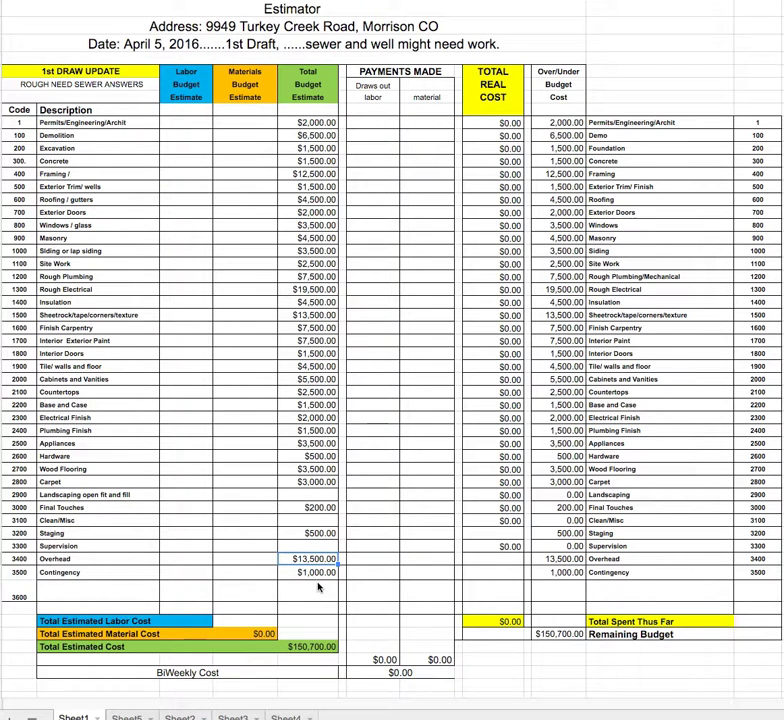
pyautogui.click(321, 572)
pyautogui.click(322, 562)
pyautogui.write('12,800')
pyautogui.press('Return')
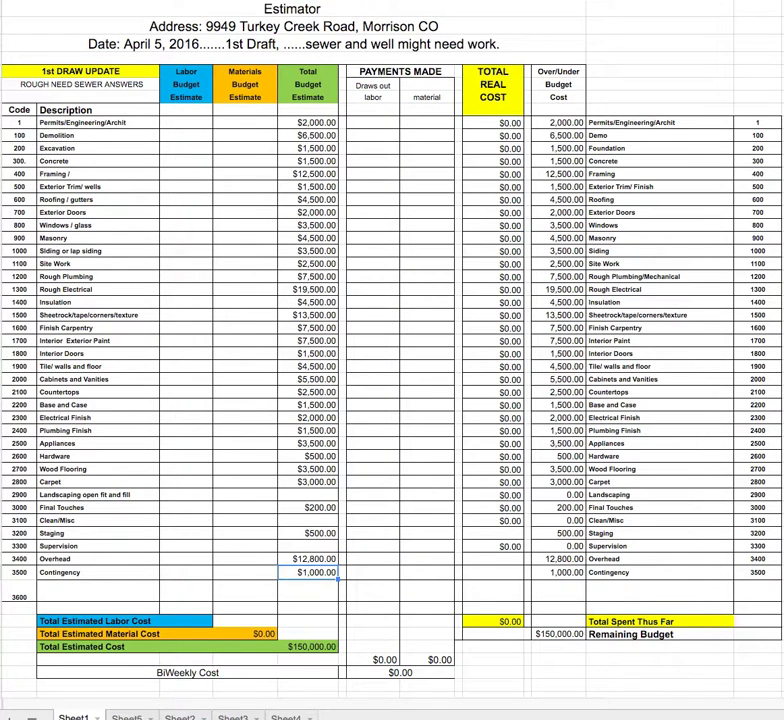
# Test a $300 labor draw payment on the Plumbing Finish line and clear it again
pyautogui.scroll(-1, 322, 590)
pyautogui.scroll(-3, 297, 588)
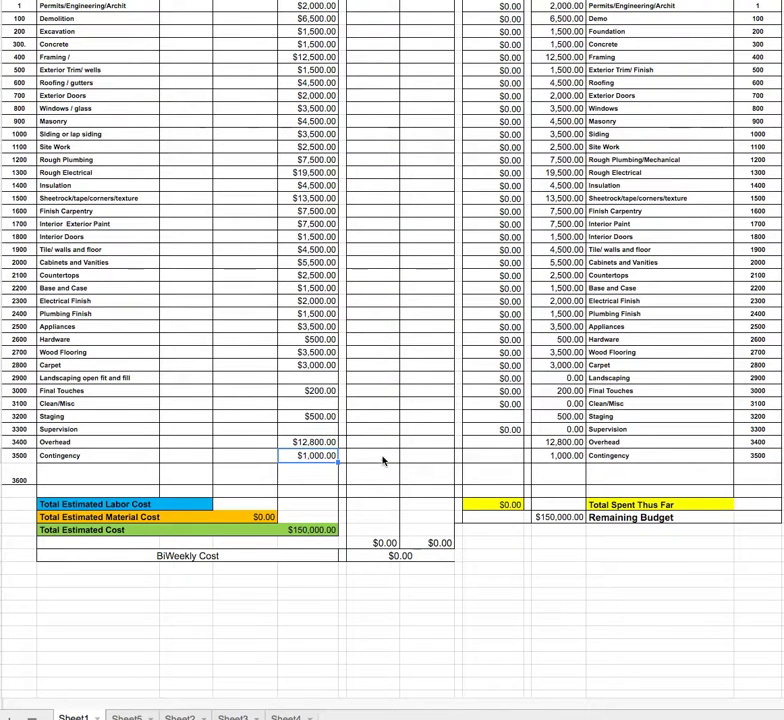
pyautogui.click(370, 313)
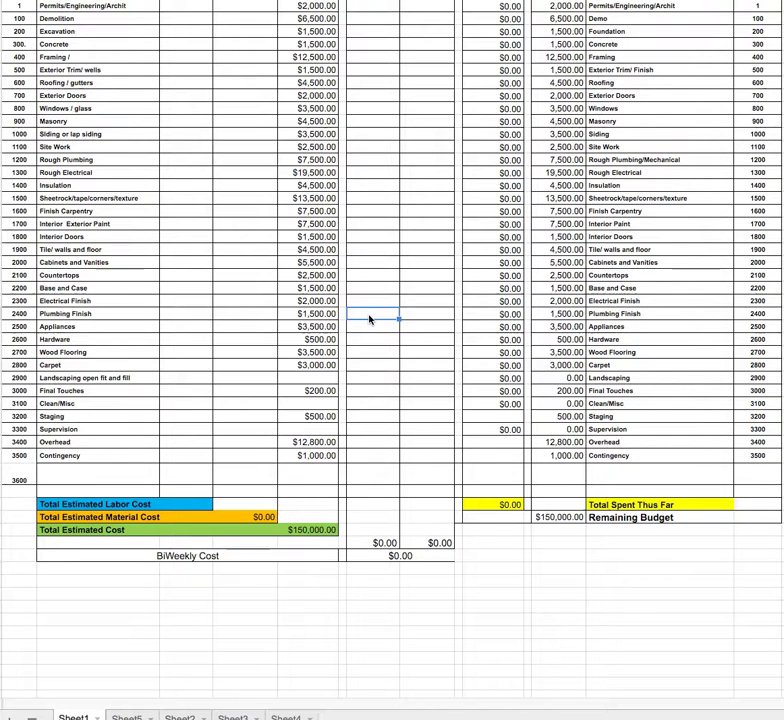
pyautogui.write('300')
pyautogui.press('Return')
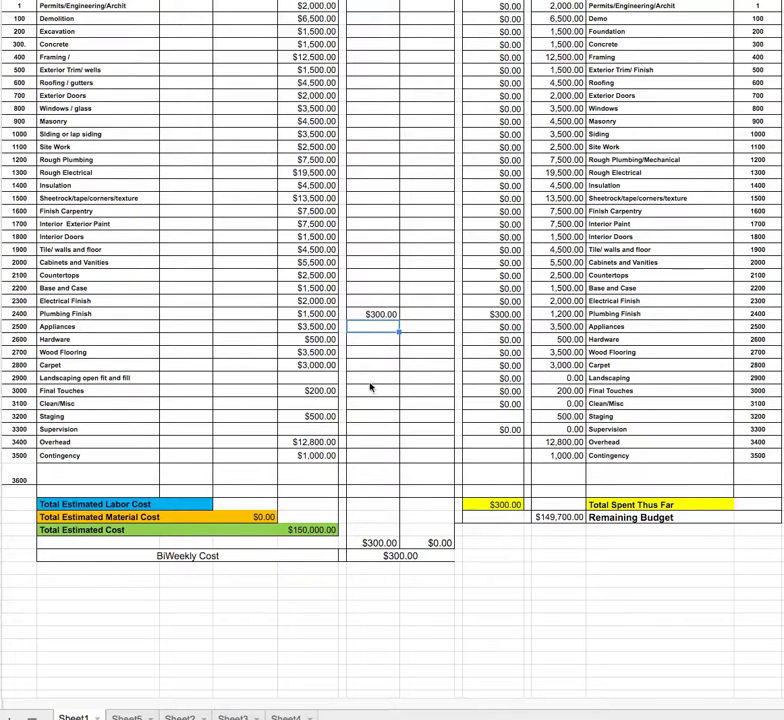
pyautogui.click(364, 315)
pyautogui.press('Delete')
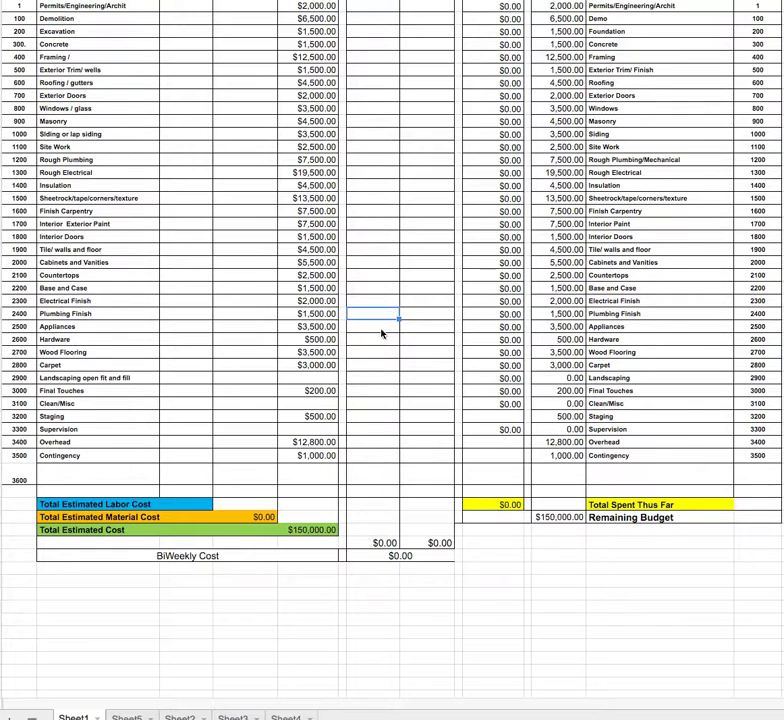